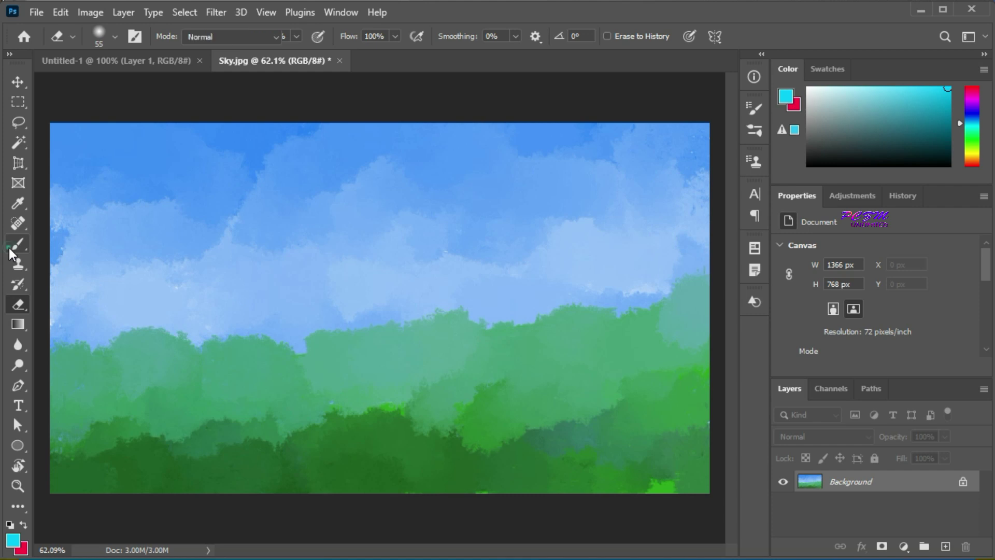
# Add a new layer above the Background and paint a blue brush stroke across the sky
pyautogui.press('.')
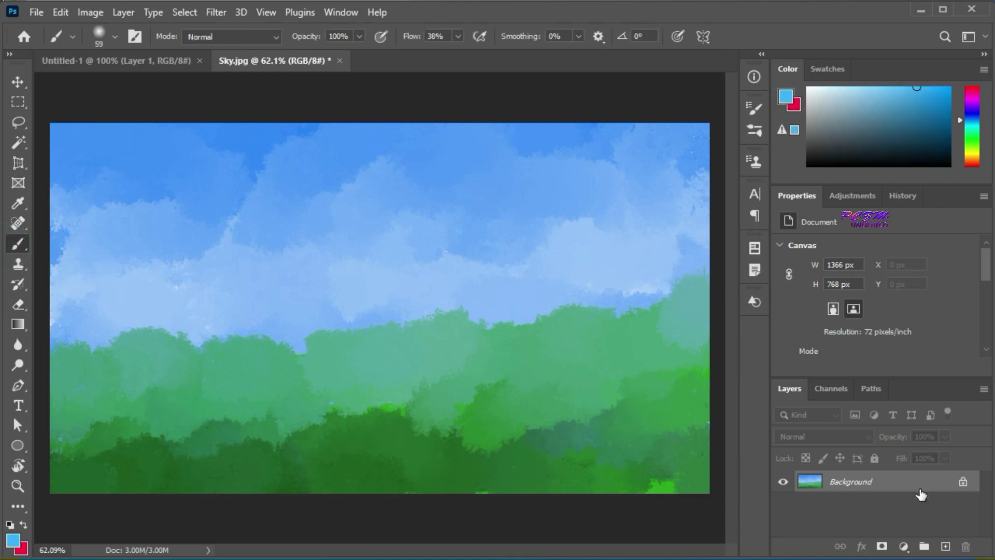
pyautogui.click(946, 547)
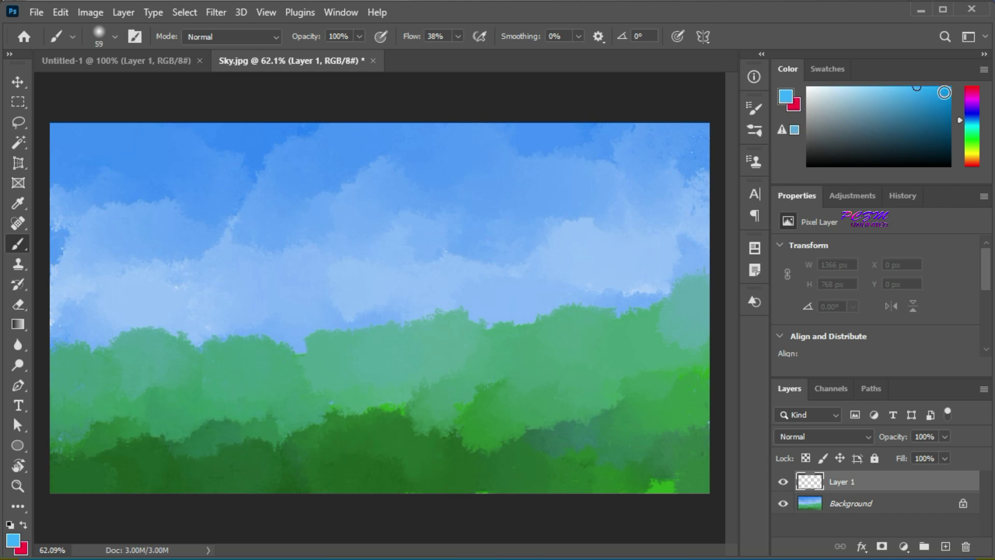
pyautogui.click(972, 112)
pyautogui.moveTo(302, 251)
pyautogui.mouseDown()
pyautogui.moveTo(314, 234)
pyautogui.moveTo(570, 196)
pyautogui.mouseUp()
# Change the foreground colour to green and paint green strokes around the blue one
pyautogui.click(970, 140)
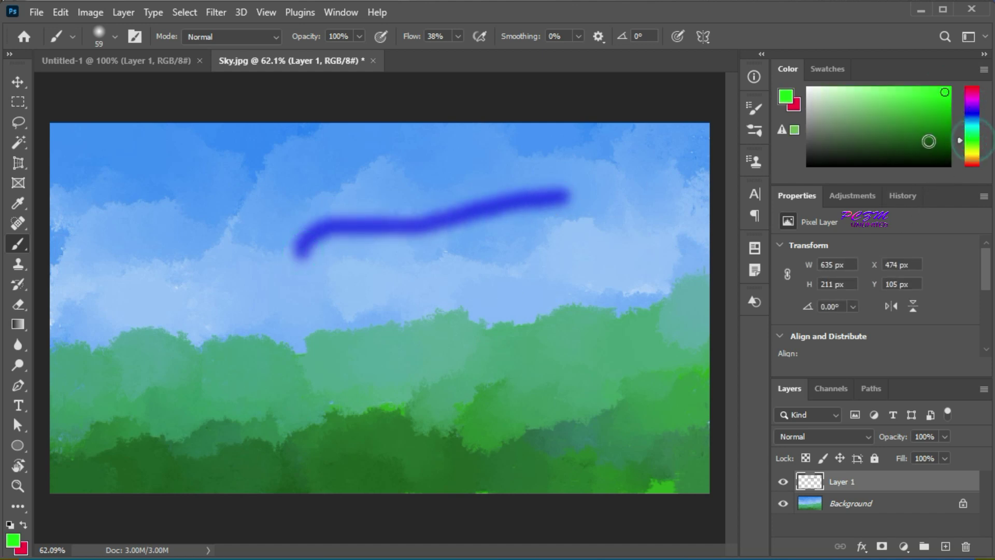
pyautogui.moveTo(874, 110); pyautogui.dragTo(909, 111)
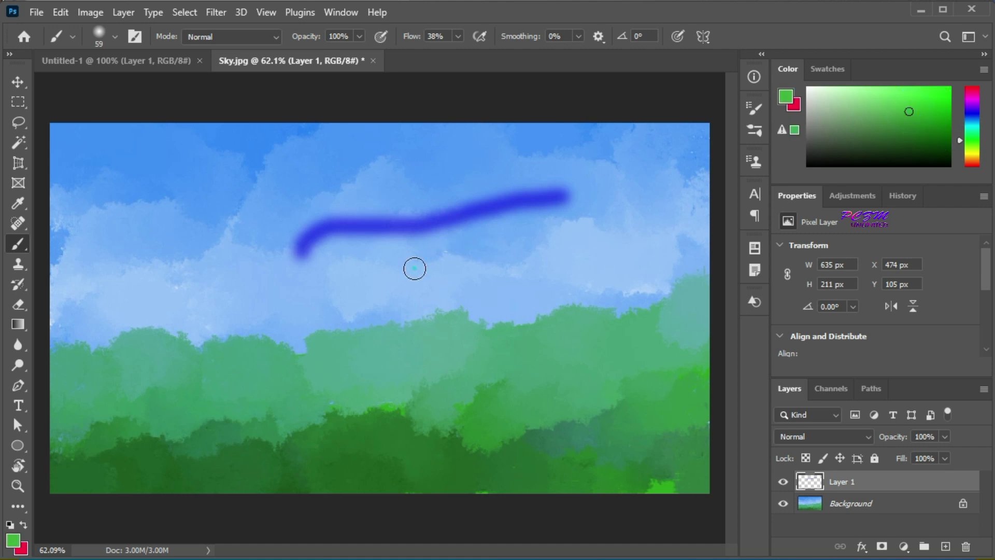
pyautogui.moveTo(415, 269)
pyautogui.mouseDown()
pyautogui.moveTo(618, 232)
pyautogui.moveTo(627, 208)
pyautogui.moveTo(537, 156)
pyautogui.mouseUp()
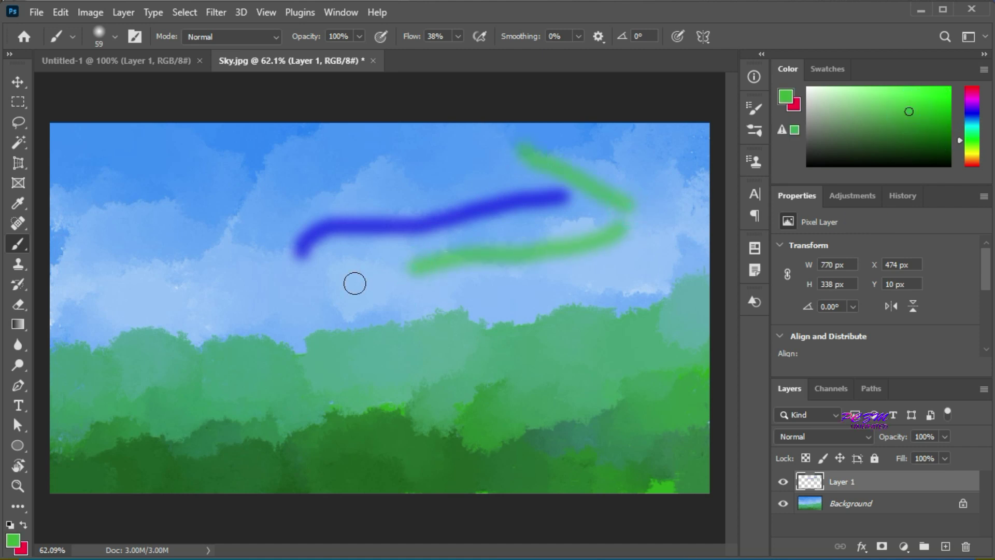
# Use the Eraser Tool to remove the left half of the blue stroke and most of the green strokes
pyautogui.click(18, 305)
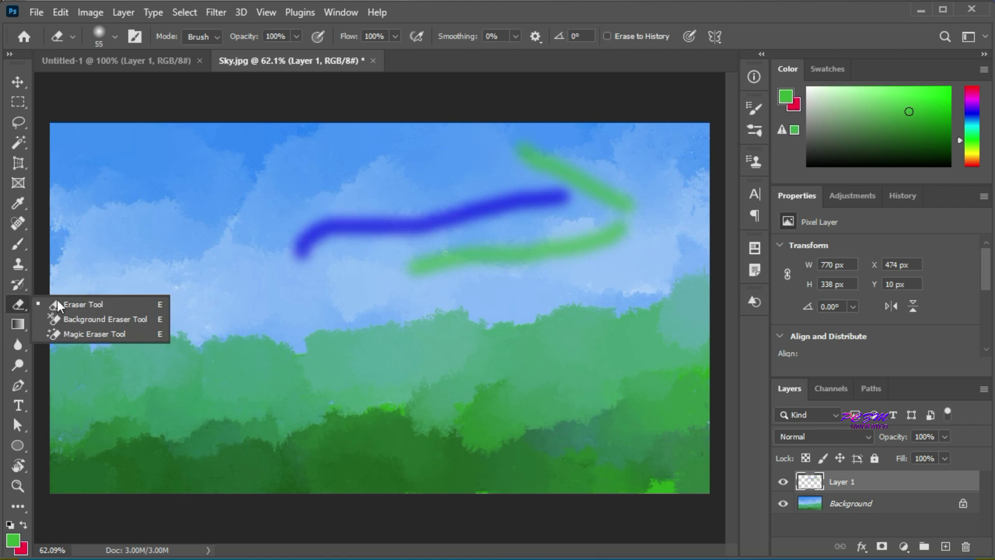
pyautogui.click(98, 305)
pyautogui.moveTo(297, 264)
pyautogui.mouseDown()
pyautogui.moveTo(314, 230)
pyautogui.moveTo(301, 261)
pyautogui.moveTo(328, 227)
pyautogui.moveTo(413, 227)
pyautogui.moveTo(324, 224)
pyautogui.moveTo(388, 228)
pyautogui.moveTo(335, 248)
pyautogui.moveTo(467, 256)
pyautogui.moveTo(396, 224)
pyautogui.moveTo(521, 143)
pyautogui.moveTo(637, 208)
pyautogui.moveTo(619, 177)
pyautogui.moveTo(608, 227)
pyautogui.moveTo(531, 283)
pyautogui.mouseUp()
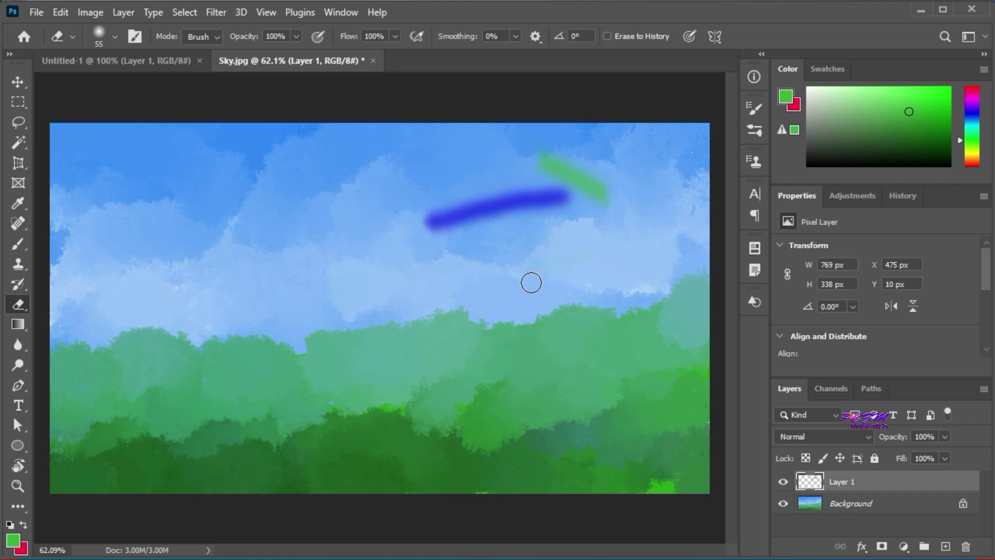
# Set the eraser to Pencil mode and erase the left end of the remaining blue stroke
pyautogui.click(115, 36)
pyautogui.click(116, 36)
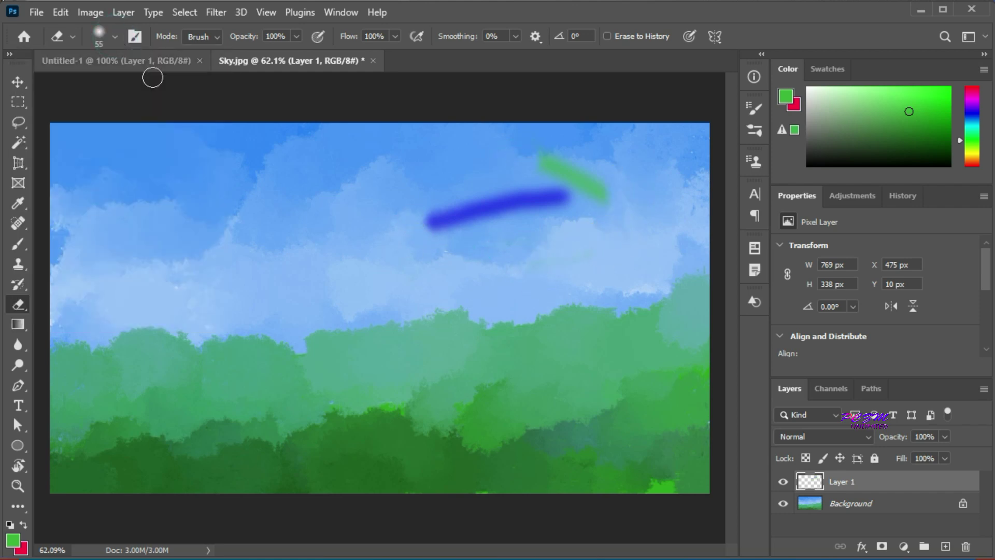
pyautogui.click(218, 36)
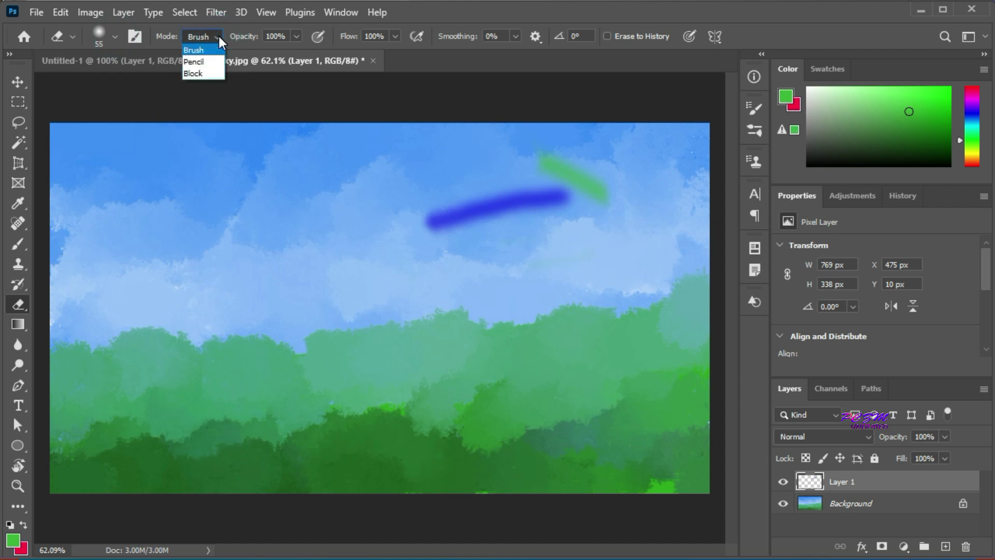
pyautogui.click(193, 61)
pyautogui.moveTo(423, 218)
pyautogui.mouseDown()
pyautogui.moveTo(462, 244)
pyautogui.moveTo(465, 222)
pyautogui.mouseUp()
# Try the eraser's Block mode and return it to Brush mode
pyautogui.click(202, 36)
pyautogui.click(195, 72)
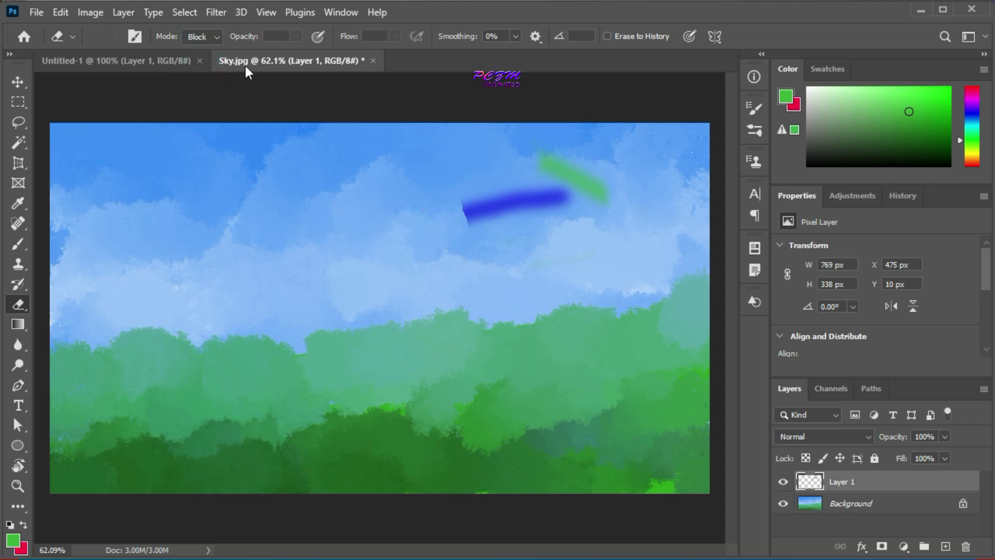
pyautogui.click(215, 36)
pyautogui.click(193, 50)
# Erase the remaining blue and green strokes, first partially at 31% eraser opacity and completely at 100%
pyautogui.click(297, 36)
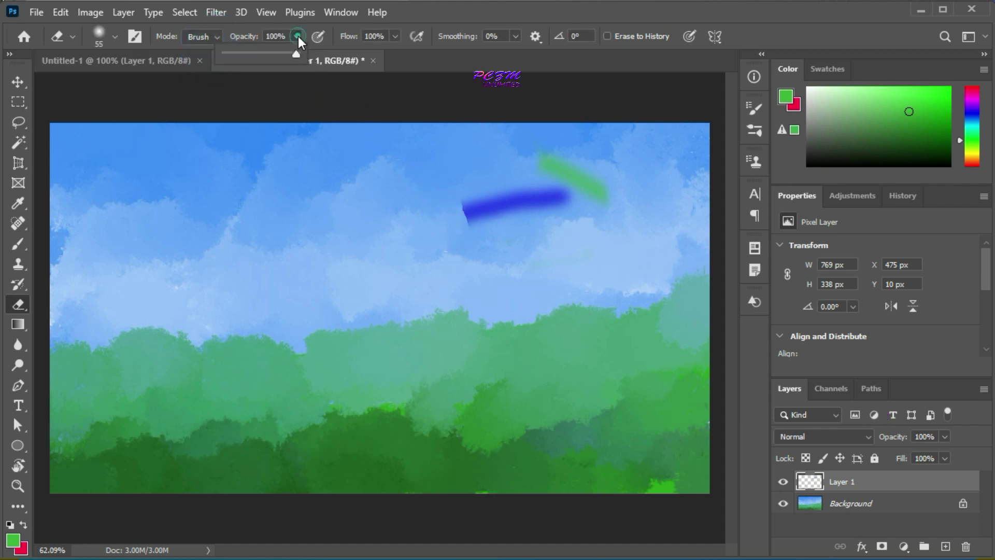
pyautogui.moveTo(265, 51); pyautogui.dragTo(247, 52)
pyautogui.click(262, 54)
pyautogui.moveTo(456, 216)
pyautogui.mouseDown()
pyautogui.moveTo(591, 188)
pyautogui.moveTo(554, 184)
pyautogui.moveTo(457, 208)
pyautogui.moveTo(461, 231)
pyautogui.moveTo(564, 202)
pyautogui.moveTo(466, 217)
pyautogui.mouseUp()
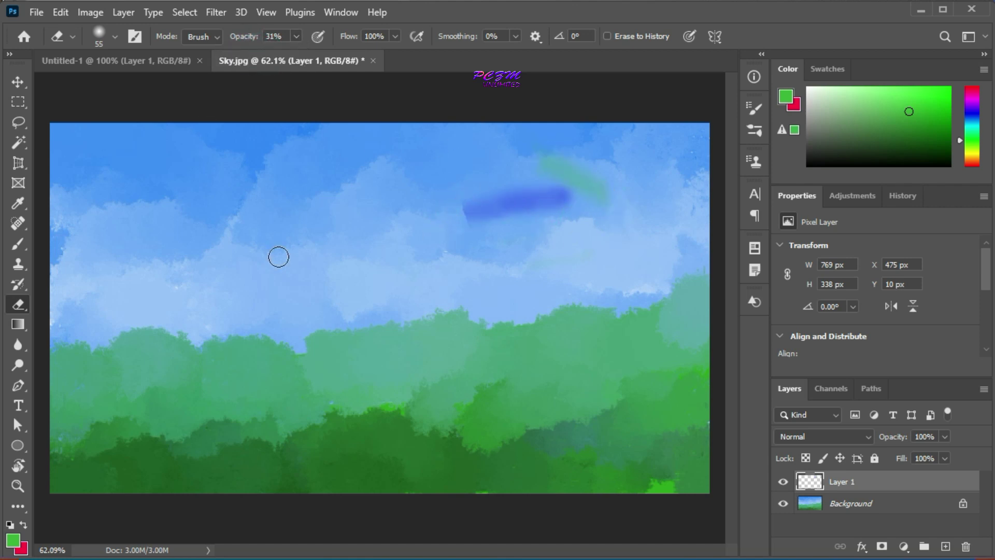
pyautogui.press('0')
pyautogui.click(606, 36)
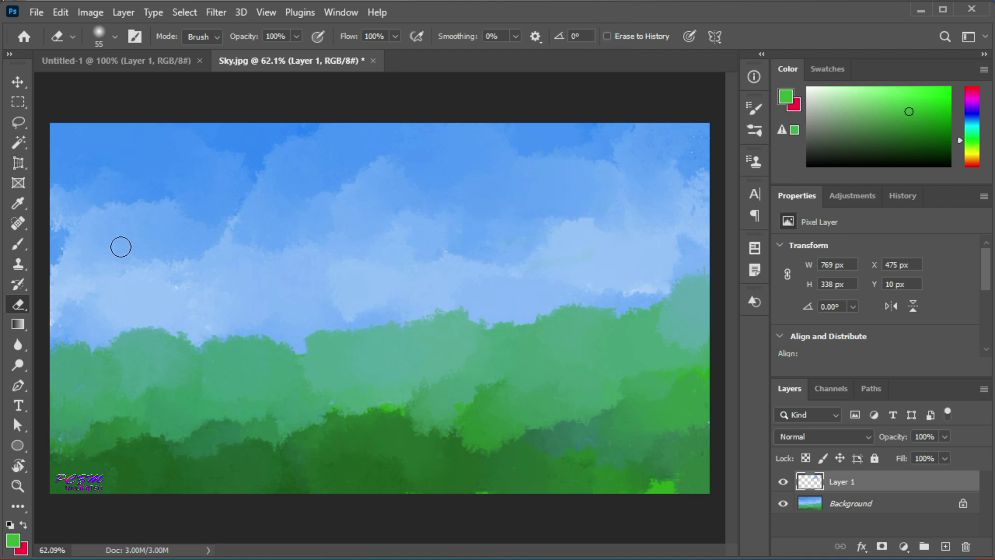
# Paint a green patch in the sky on Layer 1 and an overlapping dark blue patch on a new layer
pyautogui.click(20, 244)
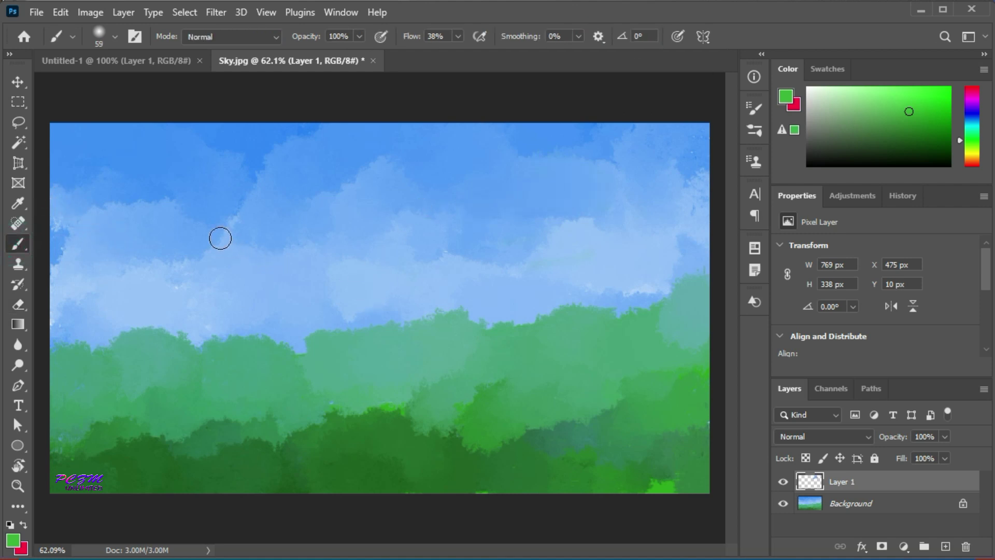
pyautogui.moveTo(204, 229)
pyautogui.mouseDown()
pyautogui.moveTo(391, 203)
pyautogui.moveTo(187, 245)
pyautogui.moveTo(352, 242)
pyautogui.moveTo(241, 237)
pyautogui.moveTo(294, 217)
pyautogui.mouseUp()
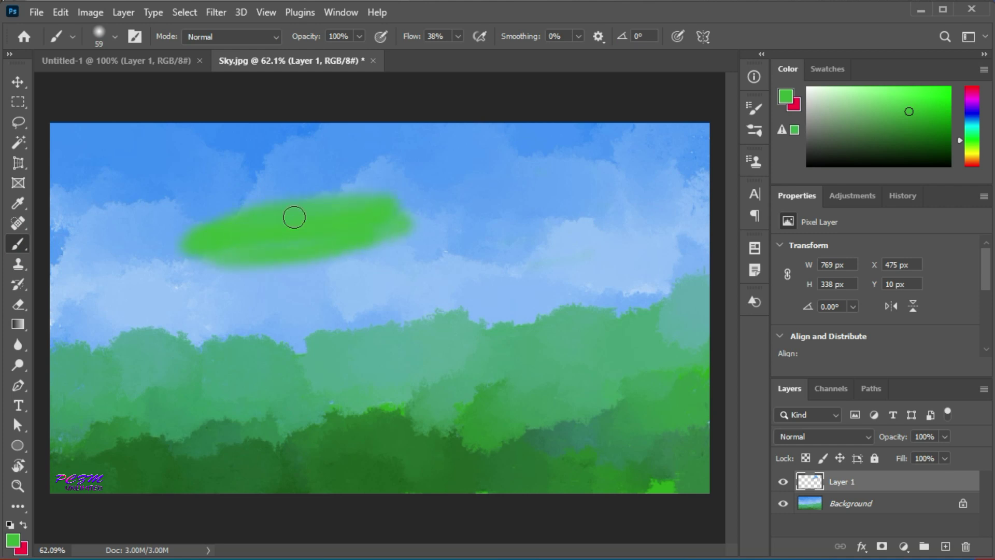
pyautogui.click(946, 548)
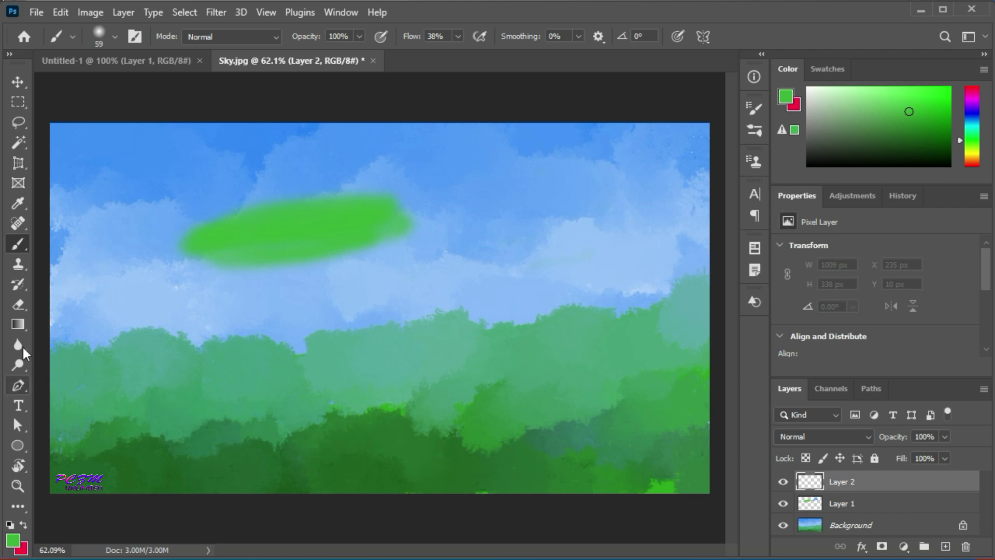
pyautogui.click(971, 113)
pyautogui.moveTo(320, 261)
pyautogui.mouseDown()
pyautogui.moveTo(387, 210)
pyautogui.moveTo(322, 253)
pyautogui.moveTo(325, 221)
pyautogui.moveTo(303, 250)
pyautogui.moveTo(267, 259)
pyautogui.moveTo(337, 236)
pyautogui.moveTo(257, 247)
pyautogui.mouseUp()
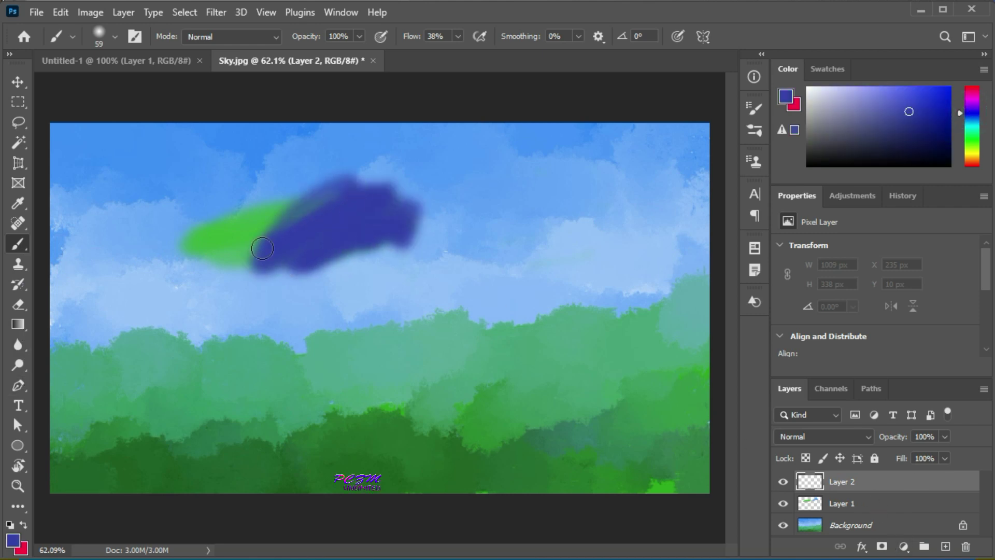
# Enable Erase to History for the Eraser Tool and brush over the left part of the painted patches
pyautogui.click(17, 310)
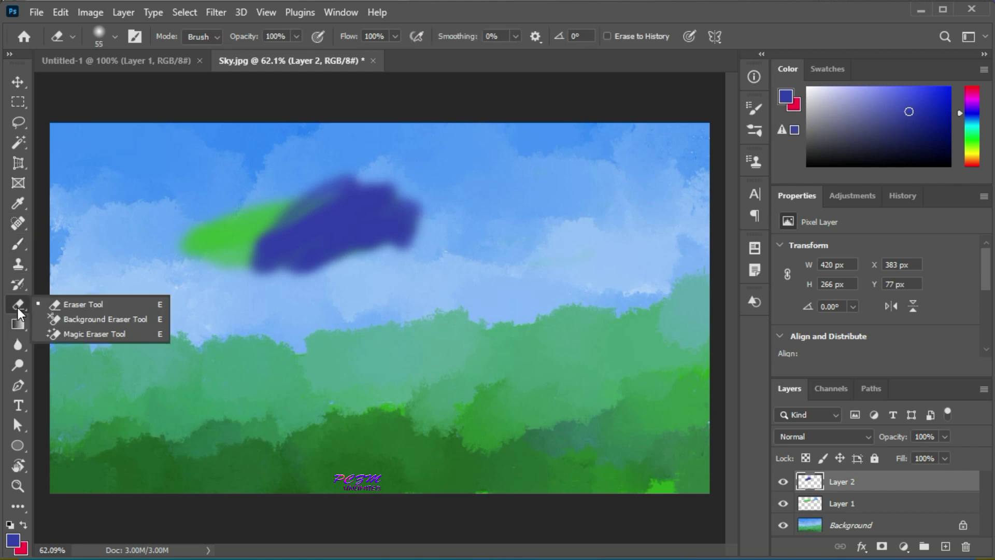
pyautogui.click(55, 303)
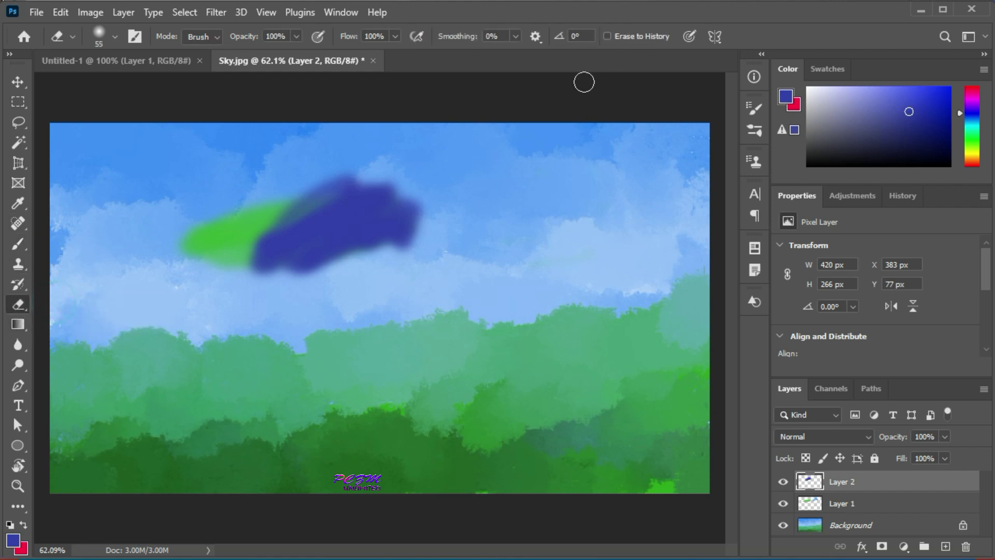
pyautogui.click(607, 36)
pyautogui.moveTo(328, 254)
pyautogui.mouseDown()
pyautogui.moveTo(298, 241)
pyautogui.moveTo(310, 190)
pyautogui.moveTo(286, 208)
pyautogui.moveTo(265, 275)
pyautogui.moveTo(258, 217)
pyautogui.moveTo(224, 201)
pyautogui.moveTo(192, 253)
pyautogui.moveTo(220, 228)
pyautogui.moveTo(278, 262)
pyautogui.moveTo(233, 269)
pyautogui.mouseUp()
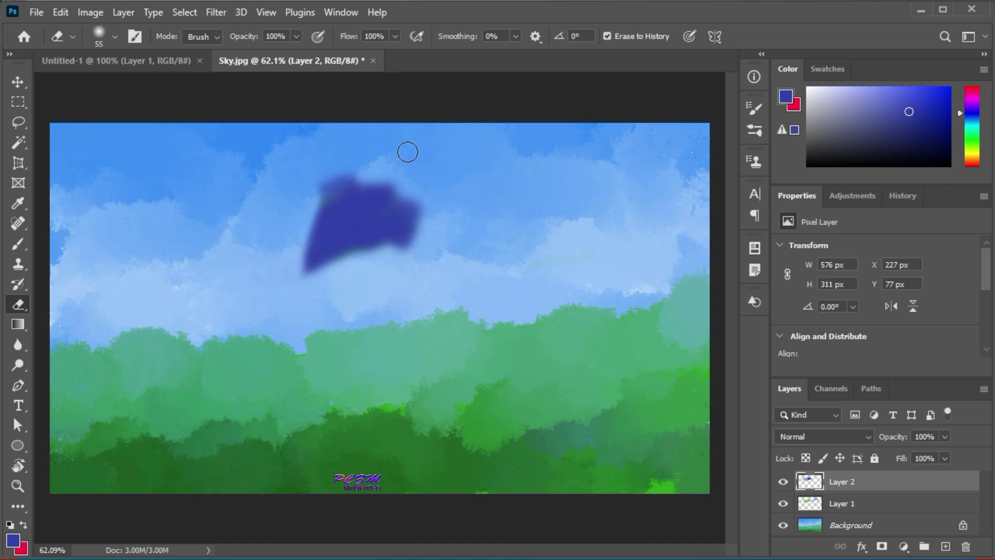
# Disable Erase to History, erase the rest of the dark blue patch and select Layer 1
pyautogui.click(608, 36)
pyautogui.moveTo(340, 254)
pyautogui.mouseDown()
pyautogui.moveTo(347, 185)
pyautogui.moveTo(327, 248)
pyautogui.moveTo(320, 221)
pyautogui.moveTo(312, 266)
pyautogui.moveTo(312, 250)
pyautogui.moveTo(337, 256)
pyautogui.moveTo(403, 219)
pyautogui.moveTo(352, 247)
pyautogui.moveTo(407, 231)
pyautogui.moveTo(411, 205)
pyautogui.moveTo(349, 181)
pyautogui.moveTo(351, 231)
pyautogui.moveTo(424, 209)
pyautogui.moveTo(381, 235)
pyautogui.moveTo(315, 226)
pyautogui.moveTo(292, 262)
pyautogui.moveTo(446, 225)
pyautogui.moveTo(388, 213)
pyautogui.moveTo(358, 175)
pyautogui.moveTo(412, 189)
pyautogui.moveTo(384, 254)
pyautogui.mouseUp()
pyautogui.click(871, 504)
# Switch to the Magic Eraser Tool and delete Layer 1 and Layer 2
pyautogui.rightClick(19, 304)
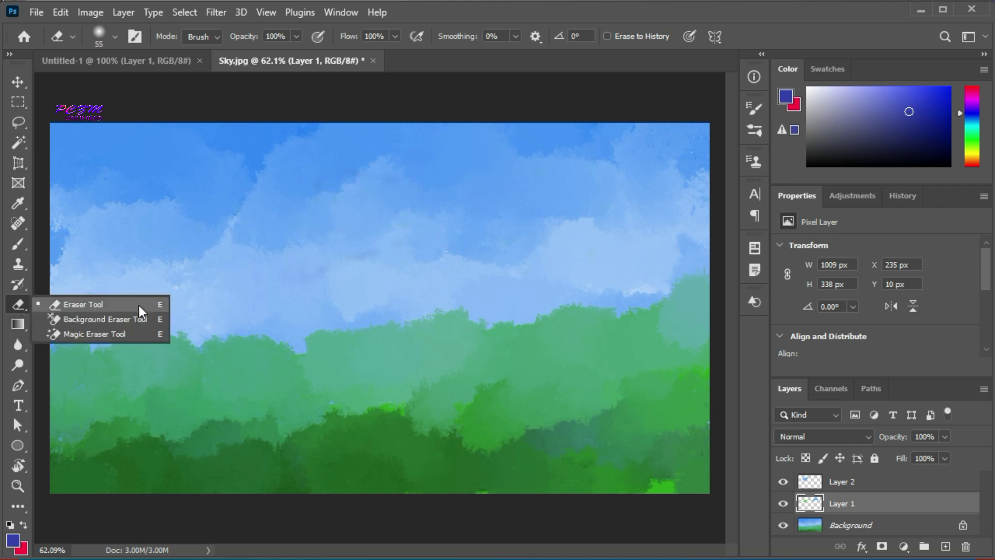
pyautogui.click(123, 334)
pyautogui.click(944, 504)
pyautogui.press('Delete')
pyautogui.moveTo(905, 479); pyautogui.dragTo(965, 545)
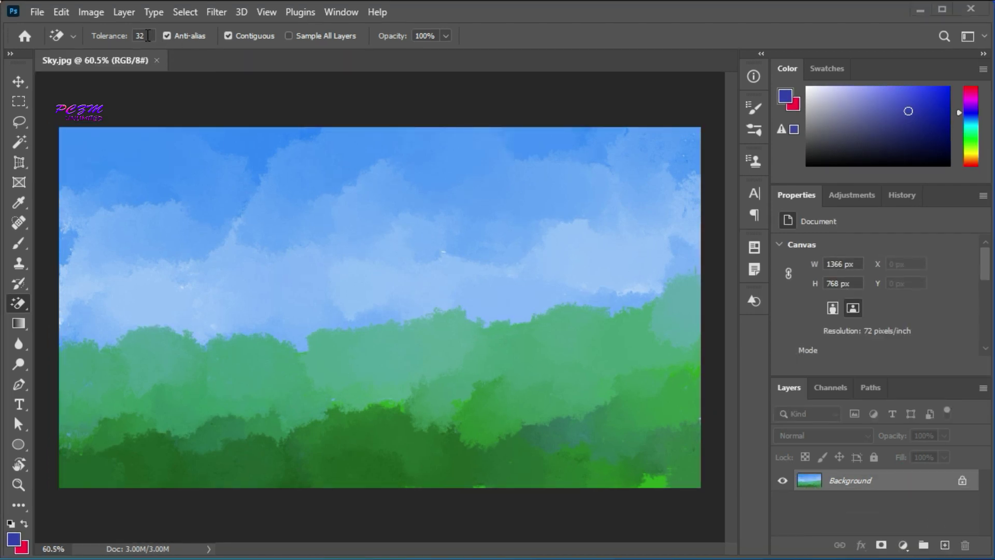
# Try erasing the sky and clouds area by area with the Magic Eraser at tolerance 32 with Contiguous on
pyautogui.click(148, 36)
pyautogui.doubleClick(149, 35)
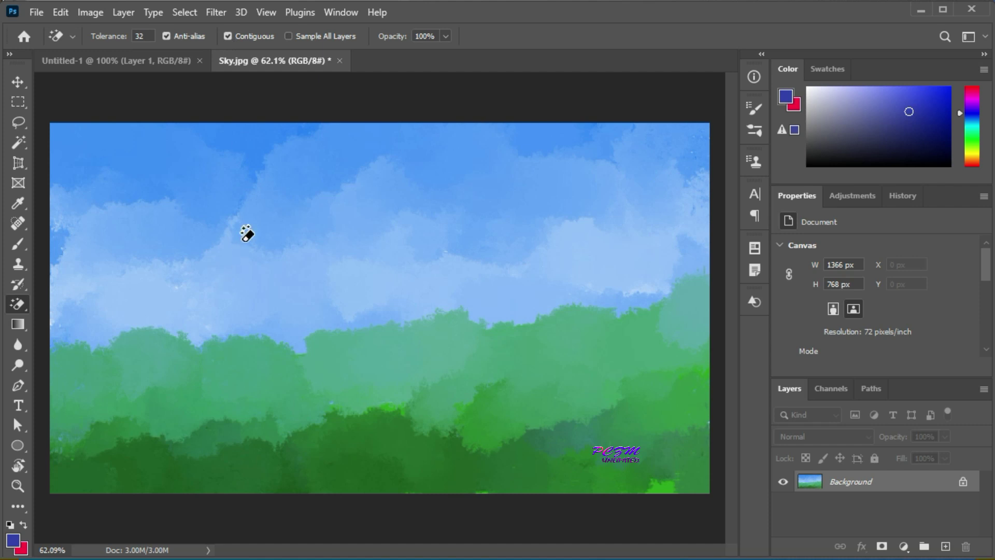
pyautogui.click(270, 220)
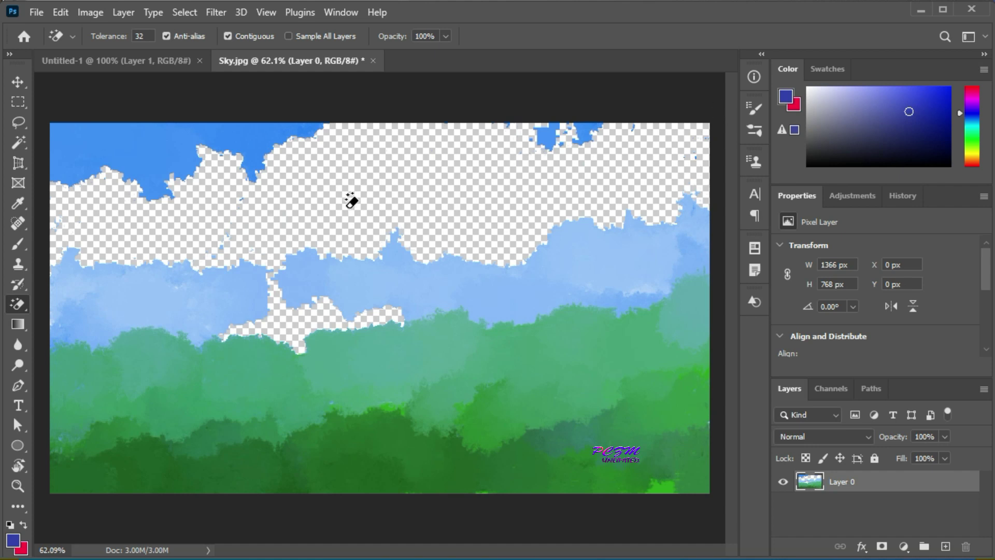
pyautogui.click(142, 297)
pyautogui.click(442, 285)
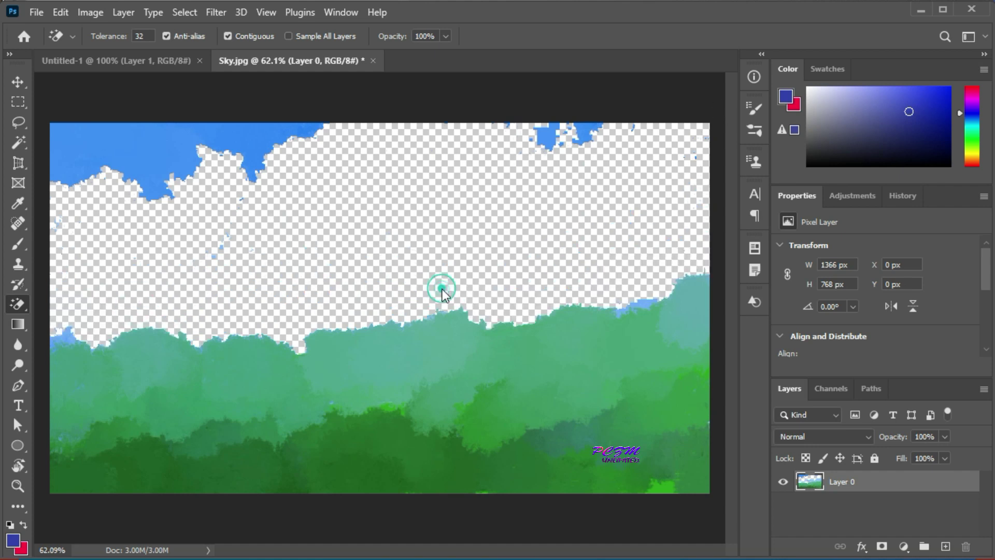
pyautogui.click(142, 155)
# Undo all the contiguous Magic Eraser deletions in the sky
pyautogui.hotkey('ctrl', 'z')
pyautogui.hotkey('ctrl', 'z')
pyautogui.hotkey('ctrl', 'z')
pyautogui.hotkey('ctrl', 'z')
pyautogui.hotkey('ctrl', 'z')
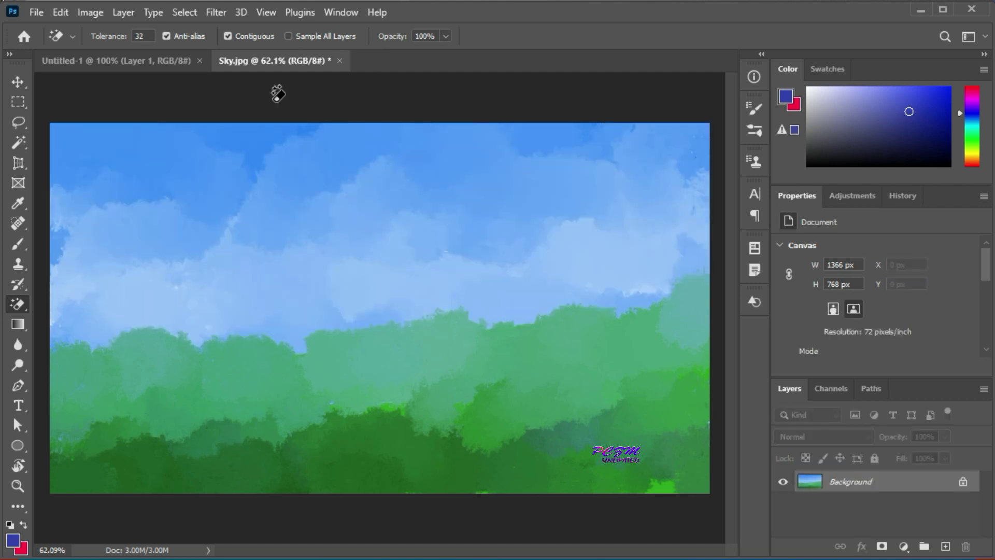
# Try erasing the whole sky with the Magic Eraser with Contiguous turned off
pyautogui.click(227, 35)
pyautogui.click(434, 286)
pyautogui.click(457, 155)
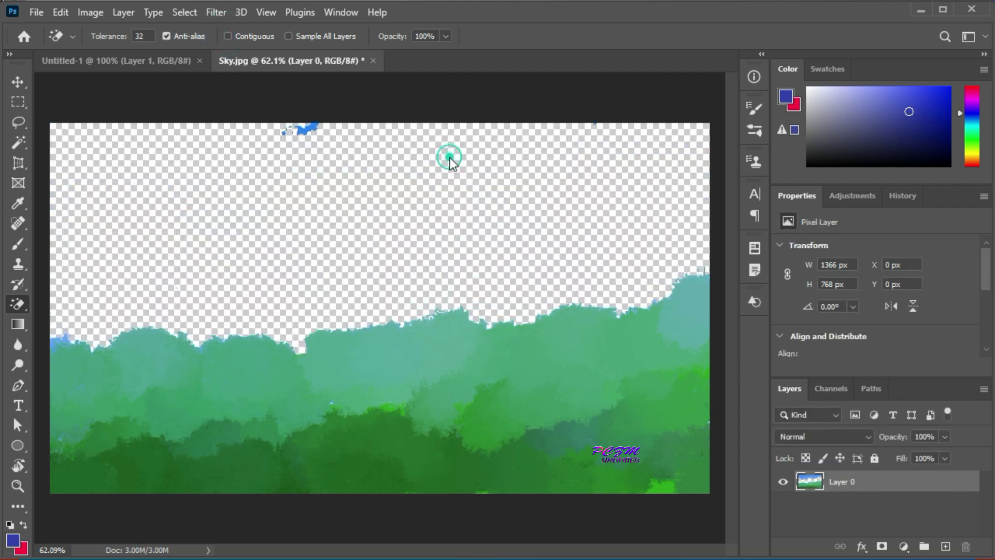
pyautogui.click(303, 128)
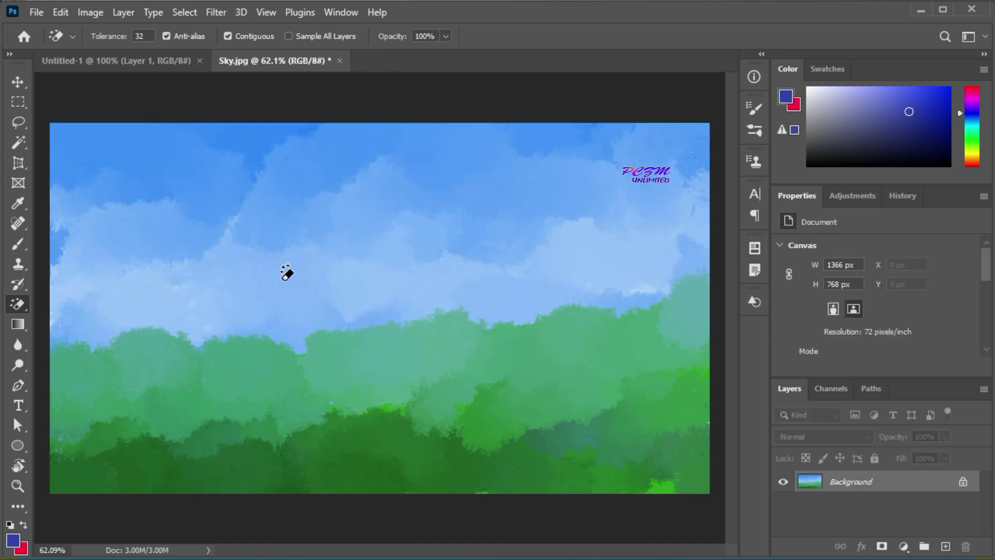
# Switch to the Background Eraser Tool and convert the locked Background into a regular layer with the default settings
pyautogui.rightClick(21, 310)
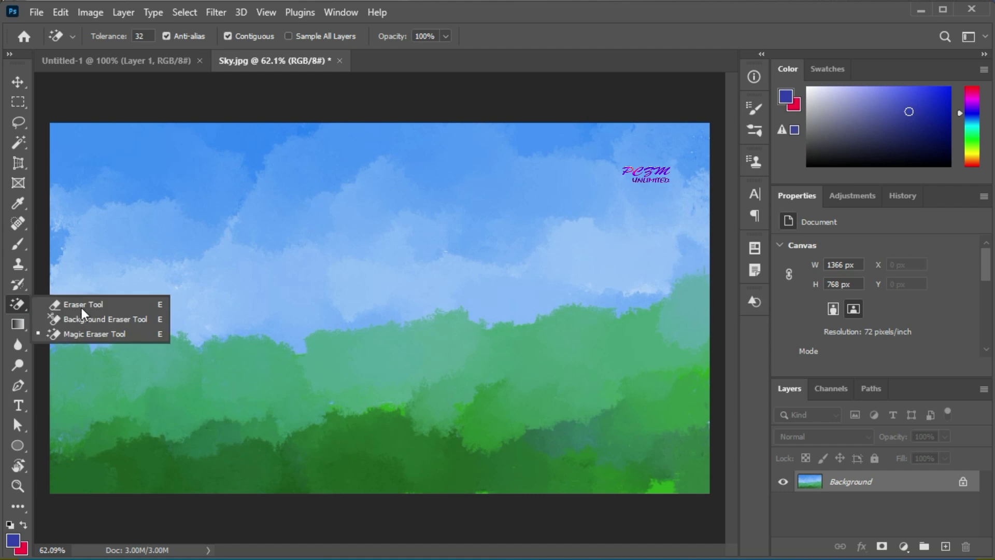
pyautogui.click(104, 319)
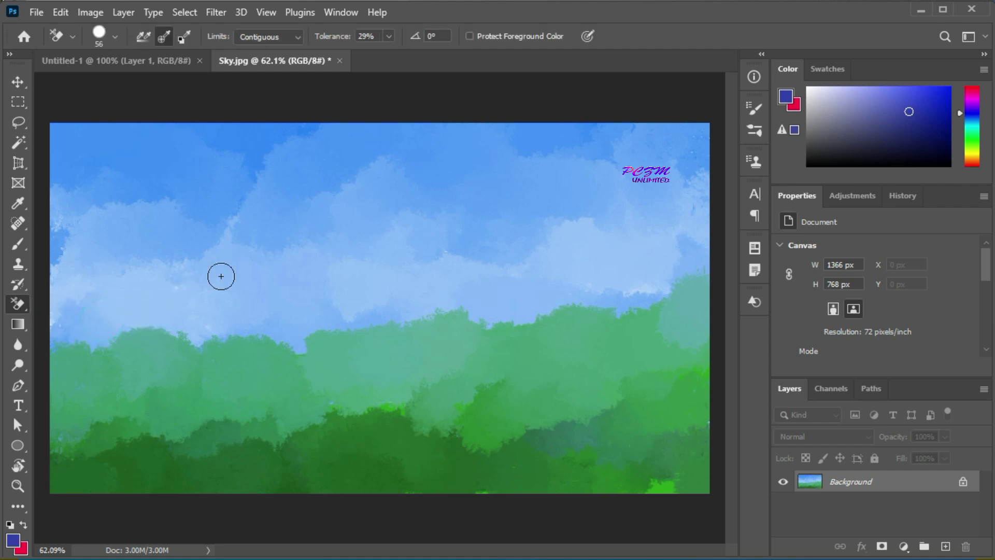
pyautogui.doubleClick(931, 489)
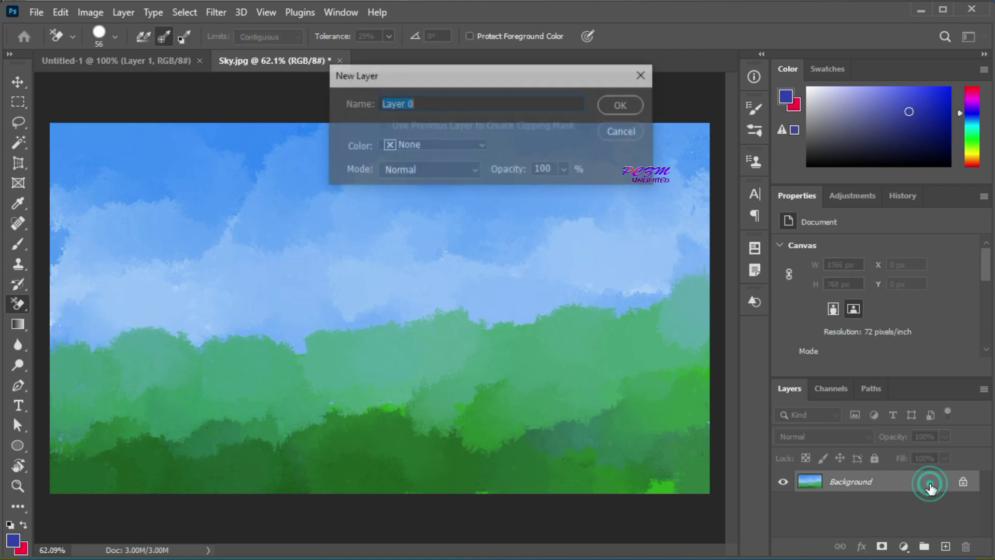
pyautogui.click(630, 104)
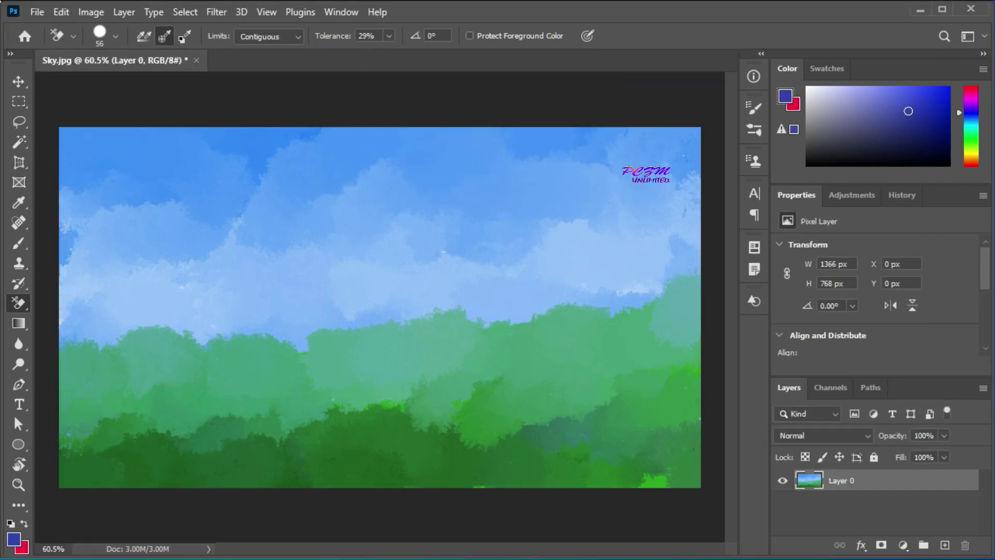
# Erase a patch along the left part of the treeline with the Background Eraser, using continuous sampling and 29% tolerance
pyautogui.click(389, 35)
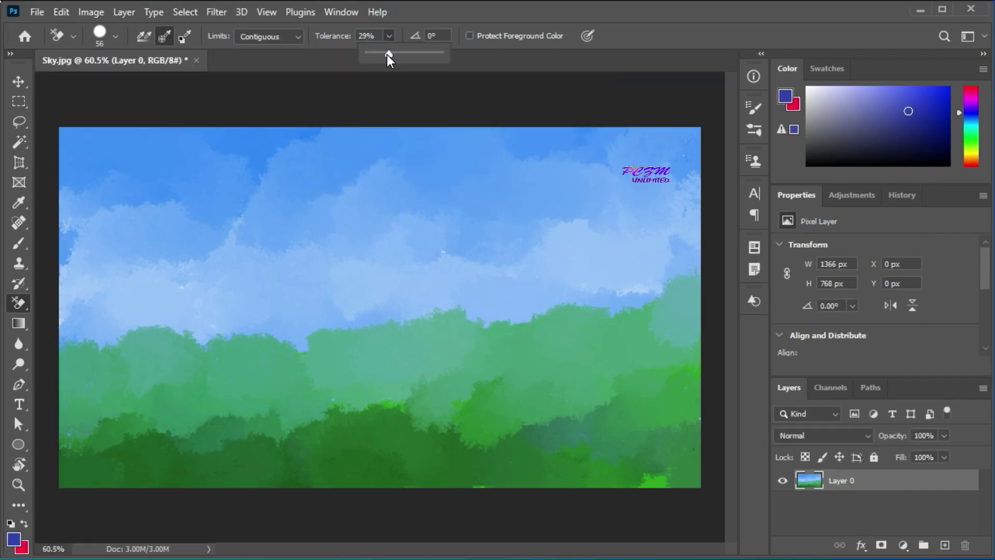
pyautogui.moveTo(388, 54); pyautogui.dragTo(387, 54)
pyautogui.click(484, 50)
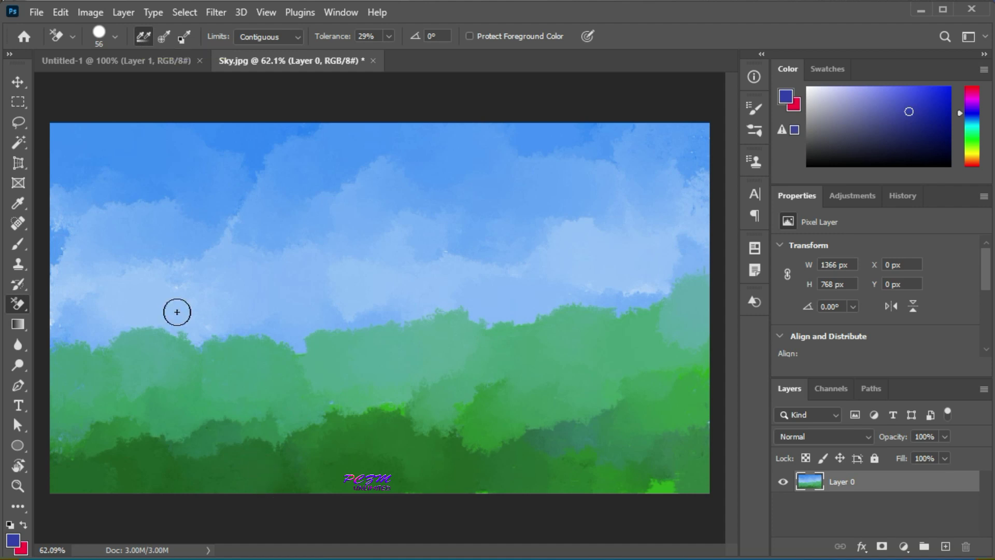
pyautogui.moveTo(166, 314)
pyautogui.mouseDown()
pyautogui.moveTo(244, 319)
pyautogui.moveTo(187, 329)
pyautogui.moveTo(260, 336)
pyautogui.moveTo(203, 349)
pyautogui.moveTo(212, 355)
pyautogui.moveTo(279, 351)
pyautogui.moveTo(262, 338)
pyautogui.moveTo(286, 354)
pyautogui.moveTo(260, 358)
pyautogui.moveTo(258, 325)
pyautogui.mouseUp()
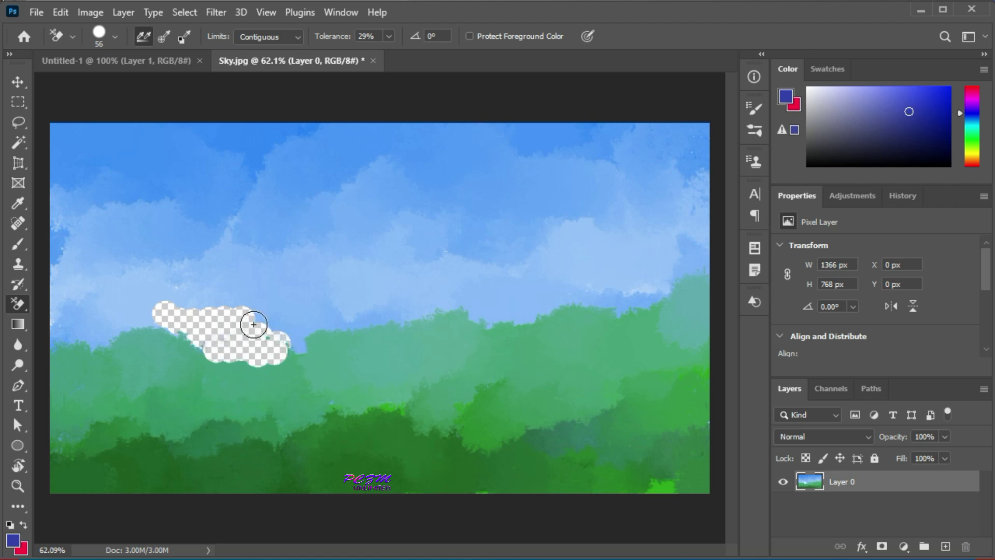
# Undo the erased treeline patch, and erase the sky above the trees with the Background Eraser using once sampling and 29% tolerance
pyautogui.hotkey('ctrl', 'z')
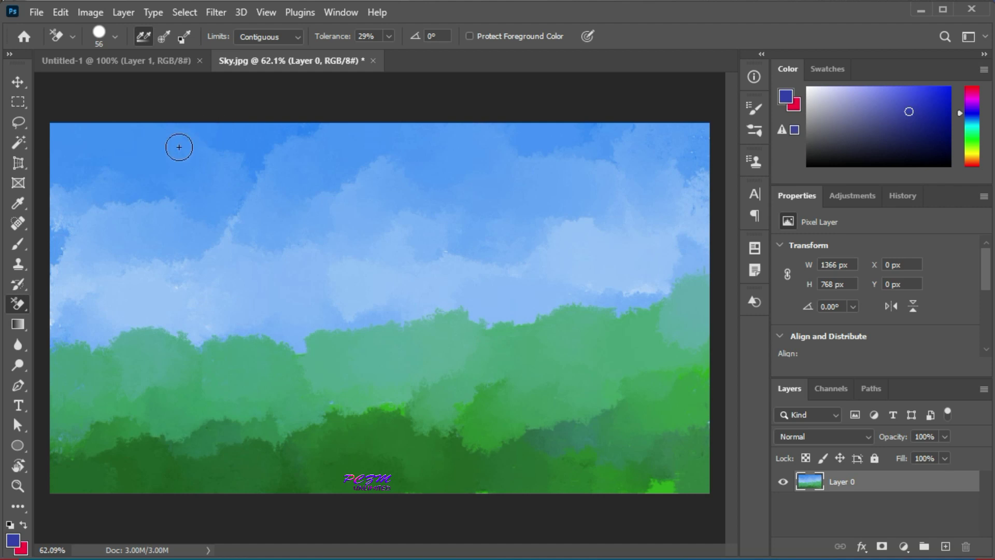
pyautogui.click(163, 35)
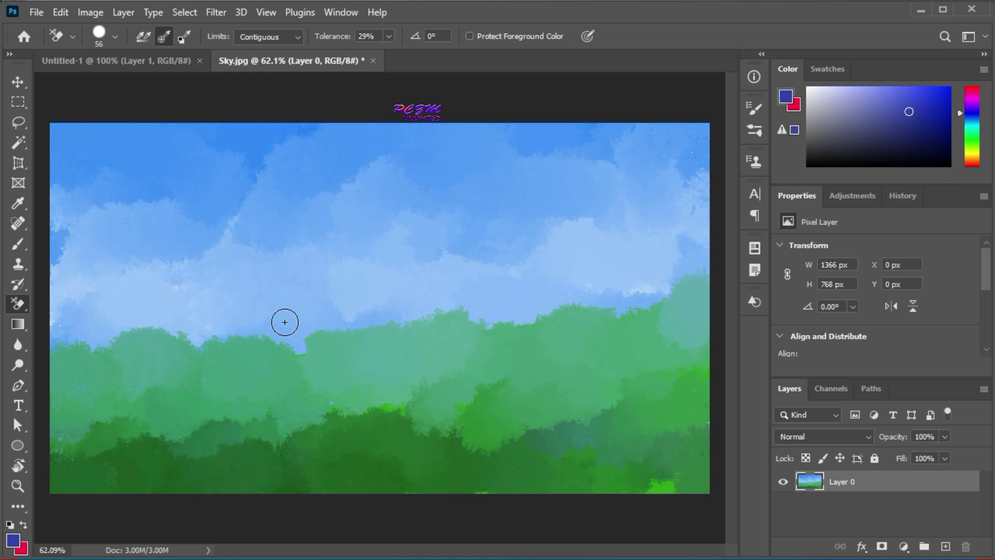
pyautogui.moveTo(285, 322)
pyautogui.mouseDown()
pyautogui.moveTo(302, 349)
pyautogui.moveTo(302, 333)
pyautogui.moveTo(326, 323)
pyautogui.moveTo(447, 306)
pyautogui.moveTo(496, 316)
pyautogui.moveTo(616, 303)
pyautogui.moveTo(624, 310)
pyautogui.moveTo(706, 265)
pyautogui.moveTo(371, 294)
pyautogui.moveTo(278, 334)
pyautogui.moveTo(138, 322)
pyautogui.moveTo(49, 344)
pyautogui.moveTo(137, 328)
pyautogui.moveTo(205, 348)
pyautogui.moveTo(369, 319)
pyautogui.moveTo(355, 279)
pyautogui.moveTo(391, 190)
pyautogui.moveTo(359, 223)
pyautogui.moveTo(361, 256)
pyautogui.moveTo(97, 292)
pyautogui.moveTo(176, 205)
pyautogui.moveTo(42, 291)
pyautogui.moveTo(407, 253)
pyautogui.moveTo(651, 262)
pyautogui.moveTo(640, 204)
pyautogui.moveTo(663, 110)
pyautogui.moveTo(691, 195)
pyautogui.moveTo(400, 275)
pyautogui.moveTo(327, 216)
pyautogui.moveTo(199, 149)
pyautogui.moveTo(60, 152)
pyautogui.moveTo(433, 133)
pyautogui.moveTo(80, 144)
pyautogui.moveTo(159, 167)
pyautogui.moveTo(65, 266)
pyautogui.moveTo(491, 132)
pyautogui.moveTo(316, 167)
pyautogui.moveTo(465, 141)
pyautogui.moveTo(493, 175)
pyautogui.moveTo(687, 150)
pyautogui.moveTo(694, 171)
pyautogui.mouseUp()
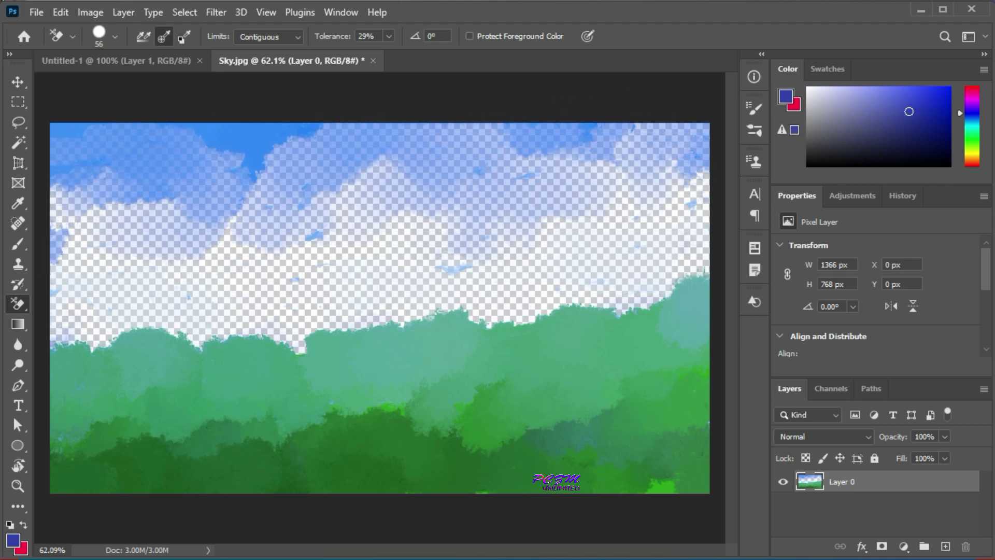
pyautogui.click(241, 139)
pyautogui.moveTo(241, 139)
pyautogui.mouseDown()
pyautogui.moveTo(383, 116)
pyautogui.moveTo(2, 145)
pyautogui.moveTo(251, 125)
pyautogui.moveTo(39, 140)
pyautogui.moveTo(110, 210)
pyautogui.moveTo(324, 127)
pyautogui.moveTo(141, 224)
pyautogui.moveTo(466, 134)
pyautogui.moveTo(109, 155)
pyautogui.moveTo(261, 237)
pyautogui.moveTo(668, 210)
pyautogui.moveTo(489, 203)
pyautogui.moveTo(545, 138)
pyautogui.moveTo(497, 193)
pyautogui.mouseUp()
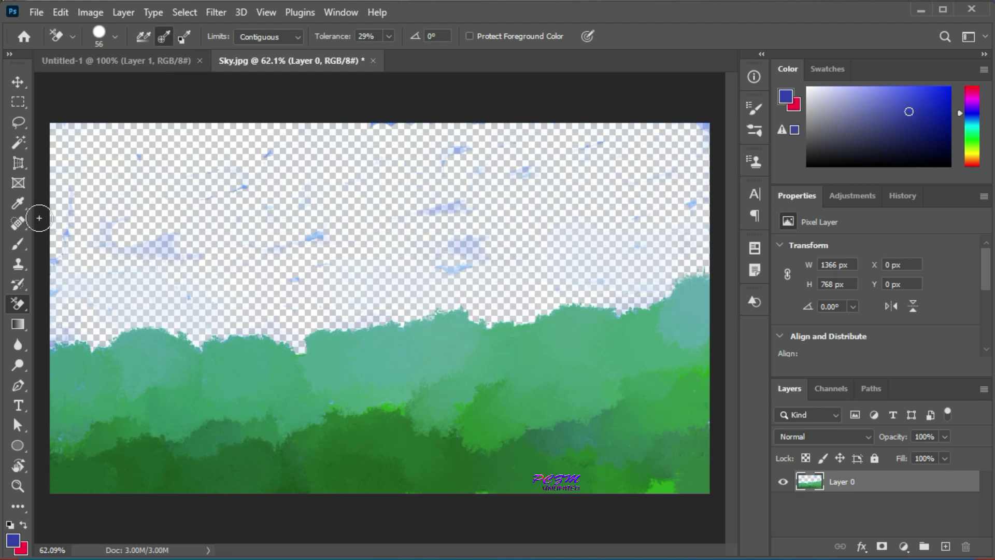
# Wipe away leftover blue patches in the erased sky with the regular Eraser Tool, enlarging its brush to 78 px
pyautogui.rightClick(15, 306)
pyautogui.click(72, 304)
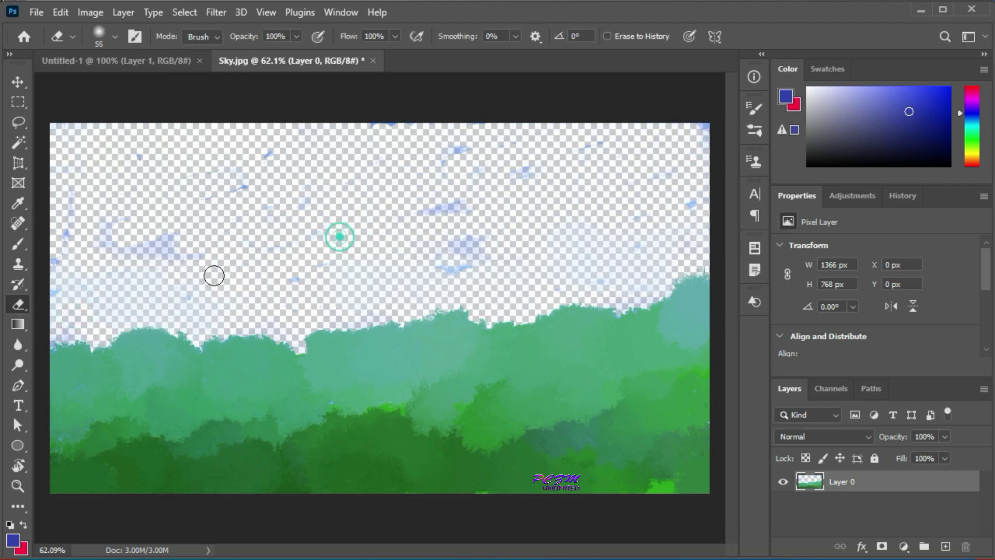
pyautogui.moveTo(105, 233); pyautogui.dragTo(161, 247)
pyautogui.click(115, 37)
pyautogui.moveTo(115, 87); pyautogui.dragTo(123, 87)
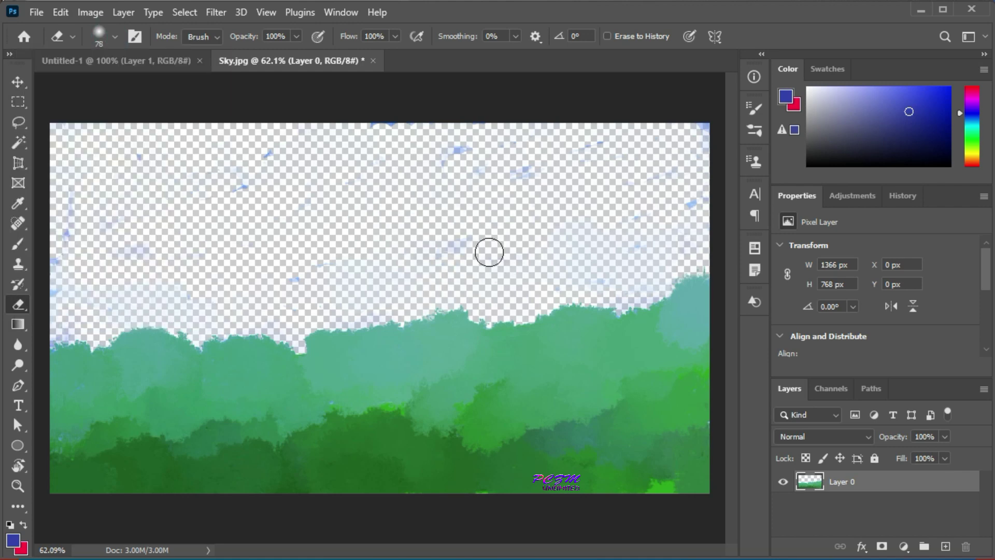